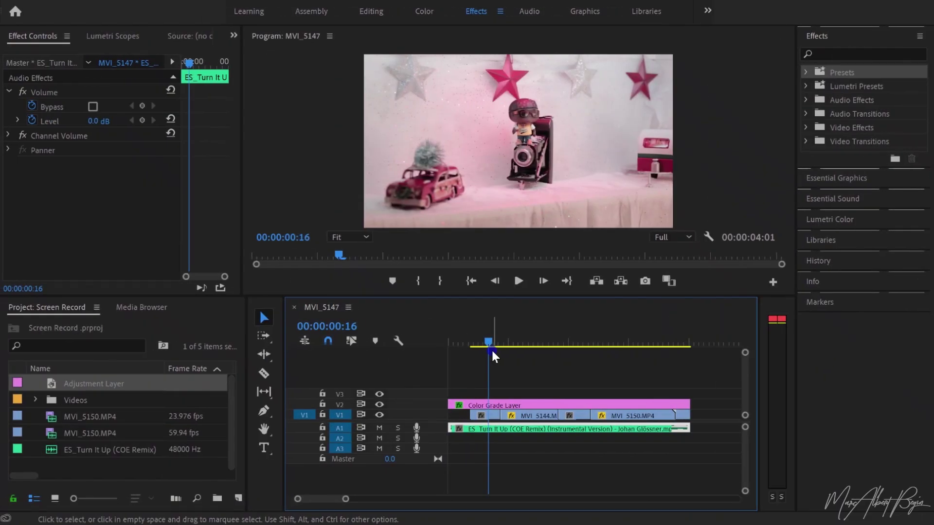
- Add a 1920×1080, 23.976 fps adjustment layer from the Project panel's New Item menu
{"action": "mouse_move", "coordinate": [489, 342]}
{"action": "left_mouse_down"}
{"action": "mouse_move", "coordinate": [628, 344]}
{"action": "mouse_move", "coordinate": [477, 361]}
{"action": "left_mouse_up"}
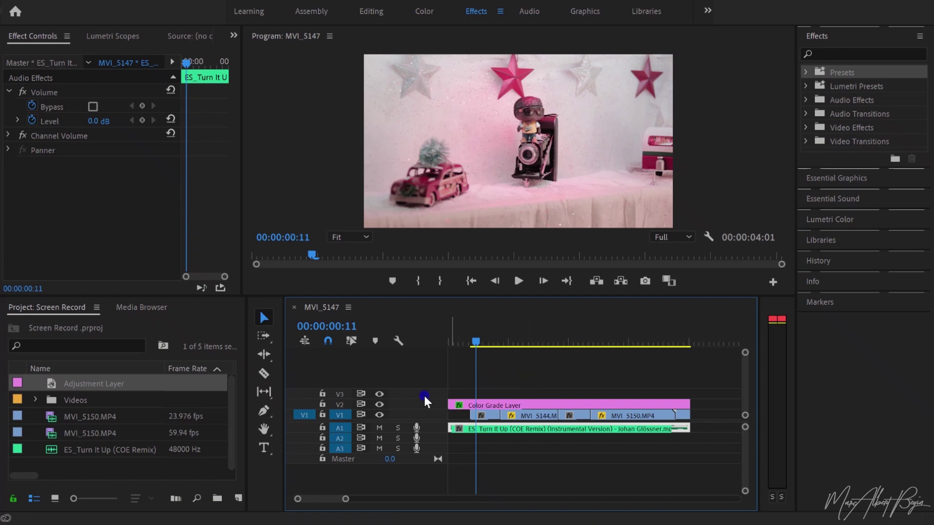
{"action": "left_click", "coordinate": [240, 498]}
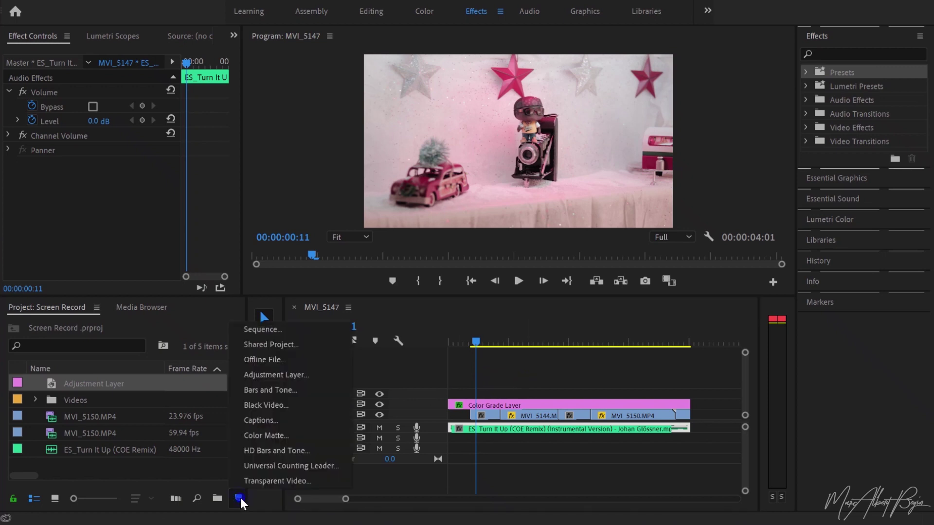
{"action": "left_click", "coordinate": [296, 376]}
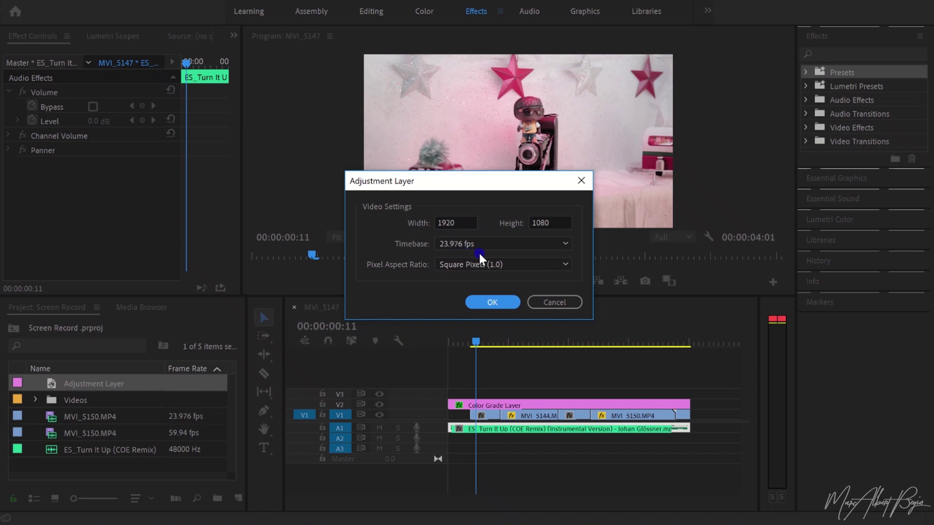
{"action": "left_click", "coordinate": [485, 303]}
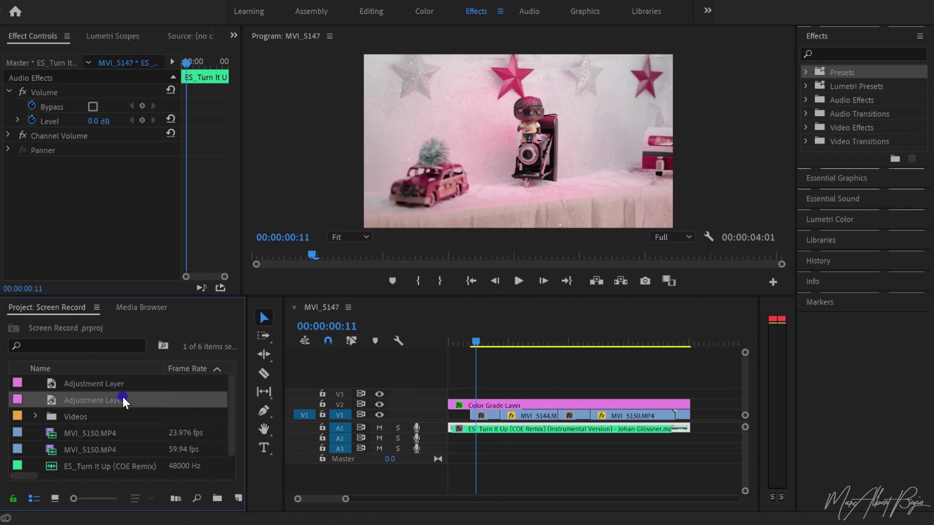
- Drag the new adjustment layer from the project bin onto track V3 above the colour-grade layer
{"action": "left_click", "coordinate": [113, 384]}
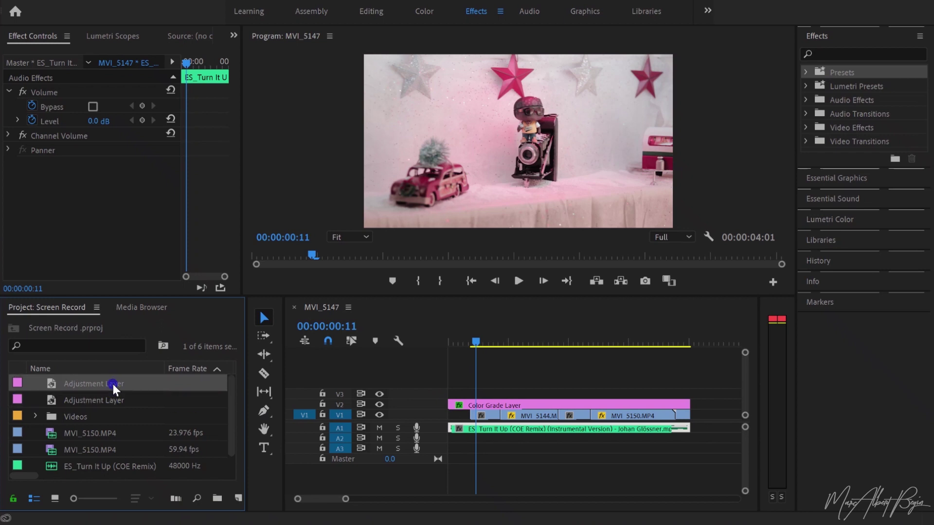
{"action": "left_click_drag", "start_coordinate": [114, 384], "coordinate": [228, 387]}
{"action": "left_click_drag", "start_coordinate": [151, 384], "coordinate": [293, 383]}
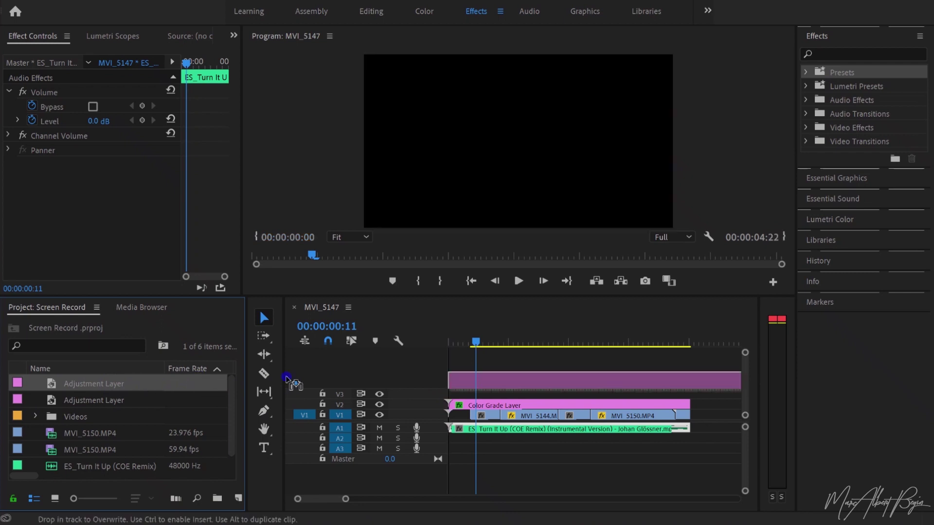
{"action": "left_click_drag", "start_coordinate": [372, 394], "coordinate": [453, 398]}
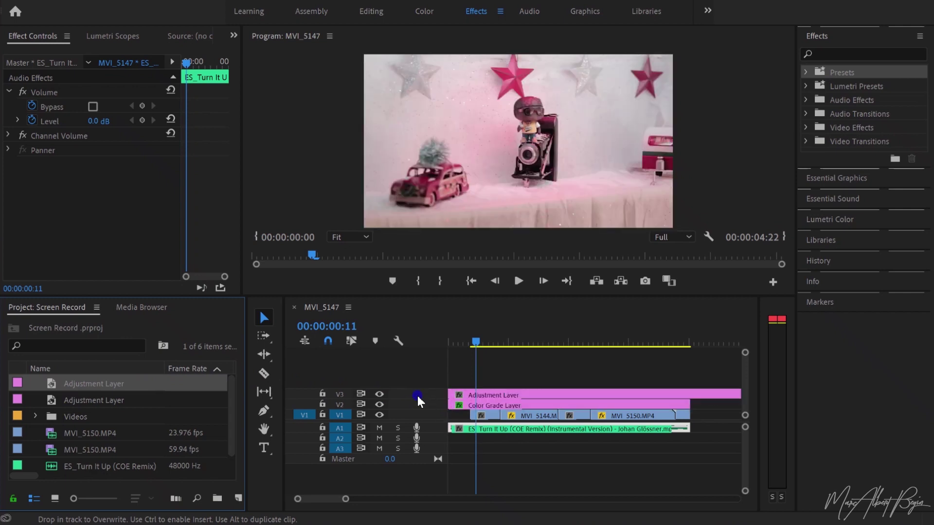
- Find Crop in the Effects panel and apply it to the V3 adjustment layer
{"action": "left_click", "coordinate": [538, 394]}
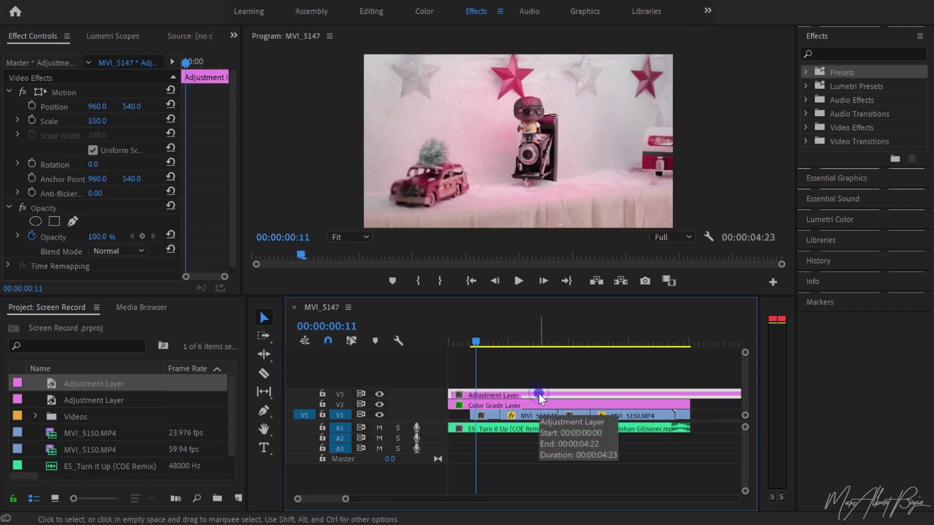
{"action": "left_click", "coordinate": [832, 56]}
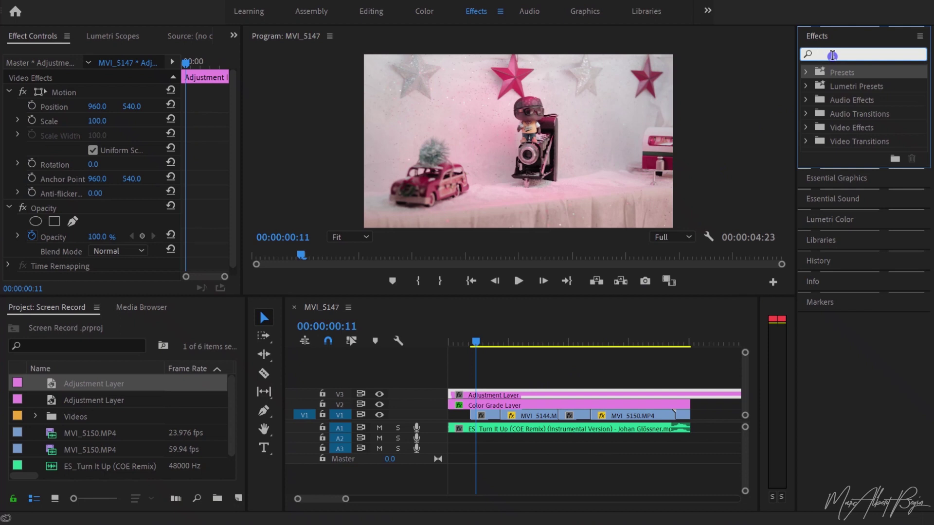
{"action": "type", "text": "crop"}
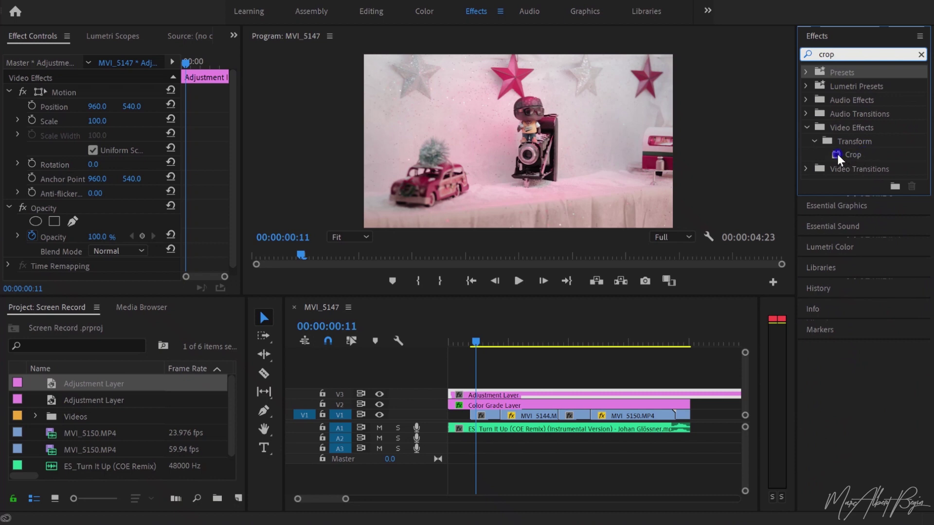
{"action": "left_click_drag", "start_coordinate": [836, 152], "coordinate": [661, 250]}
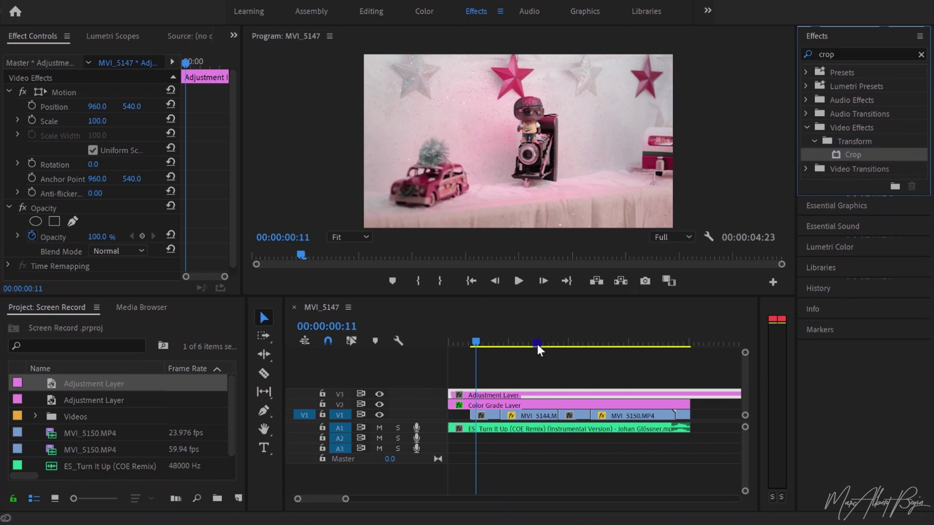
{"action": "left_click_drag", "start_coordinate": [506, 385], "coordinate": [501, 395]}
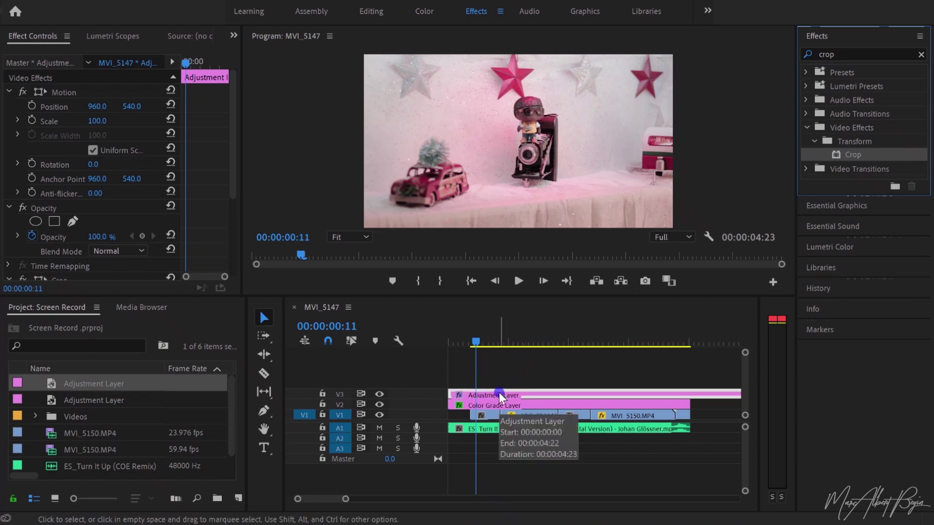
{"action": "left_click", "coordinate": [536, 393]}
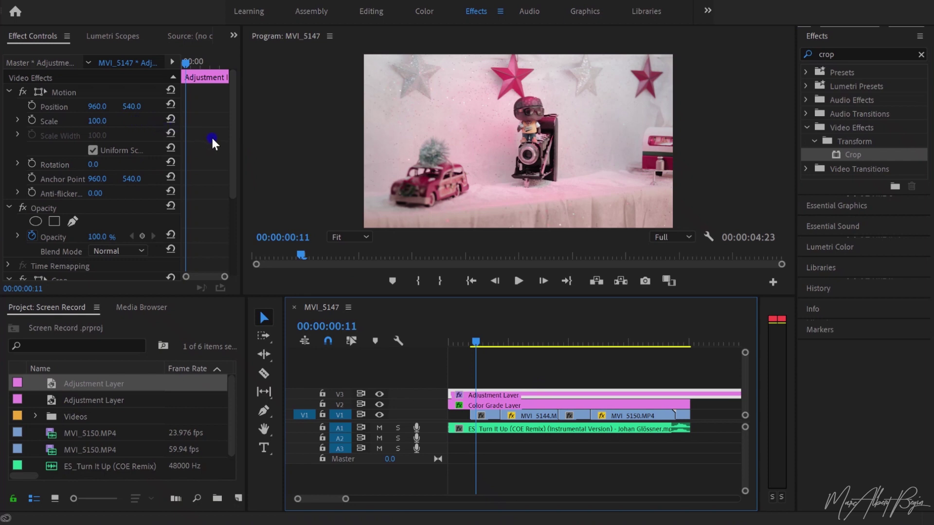
{"action": "left_click_drag", "start_coordinate": [231, 126], "coordinate": [238, 213]}
{"action": "type", "text": "12"}
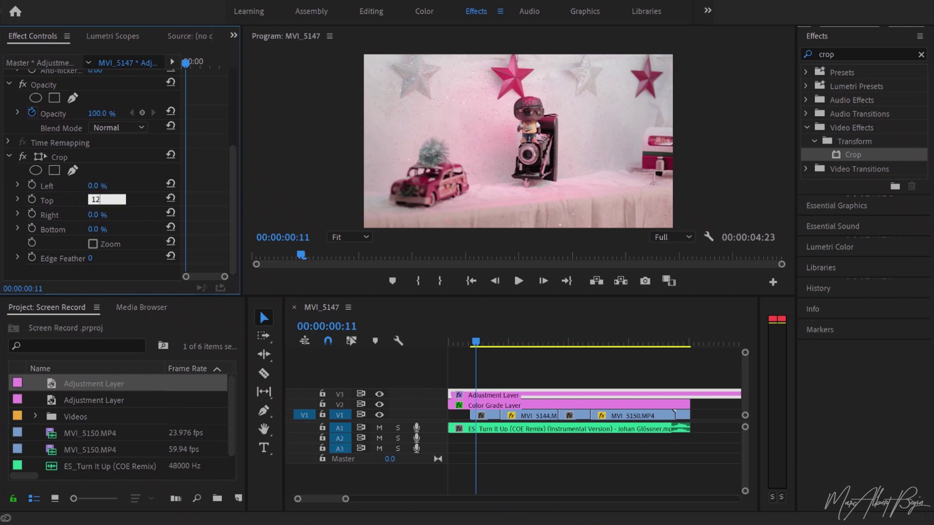
{"action": "type", "text": "12"}
- Set Crop Top and Bottom to 12% each, then scrub to check the letterbox bars
{"action": "key", "text": "Return"}
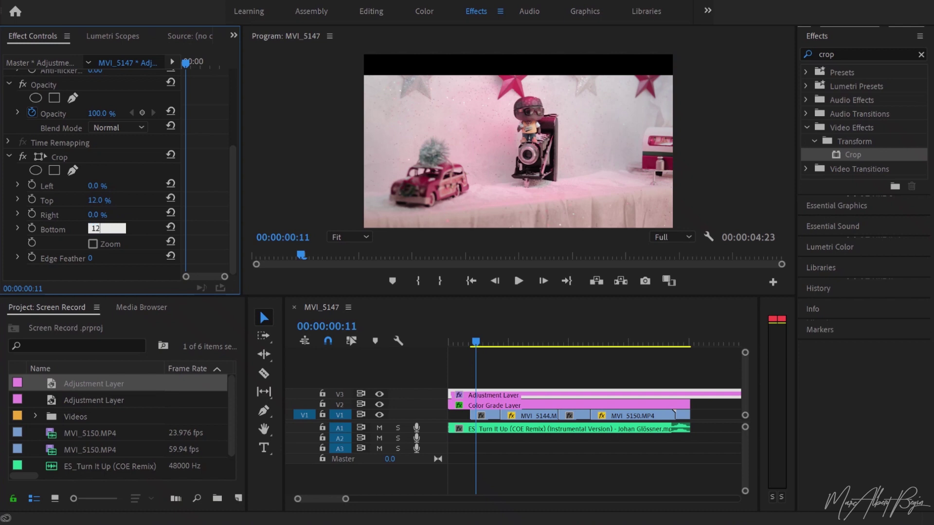
{"action": "key", "text": "Return"}
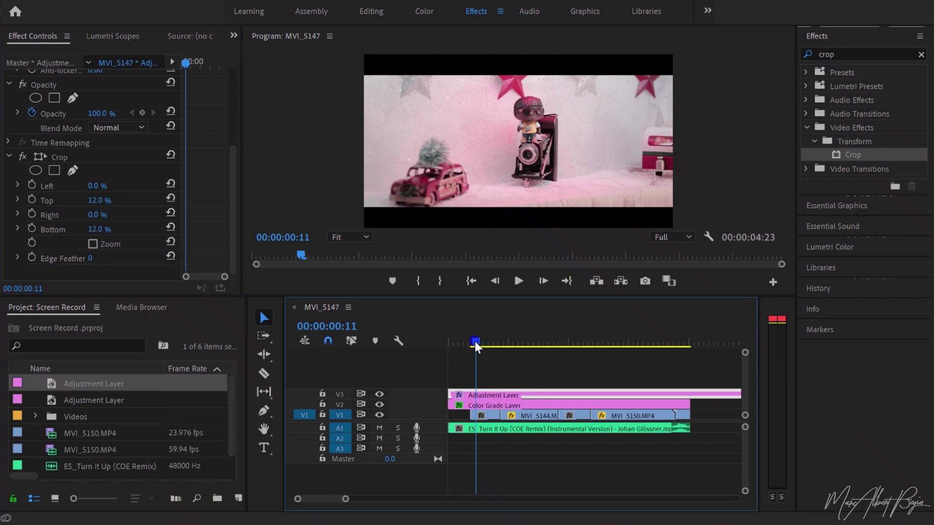
{"action": "mouse_move", "coordinate": [475, 341]}
{"action": "left_mouse_down"}
{"action": "mouse_move", "coordinate": [680, 339]}
{"action": "mouse_move", "coordinate": [503, 352]}
{"action": "left_mouse_up"}
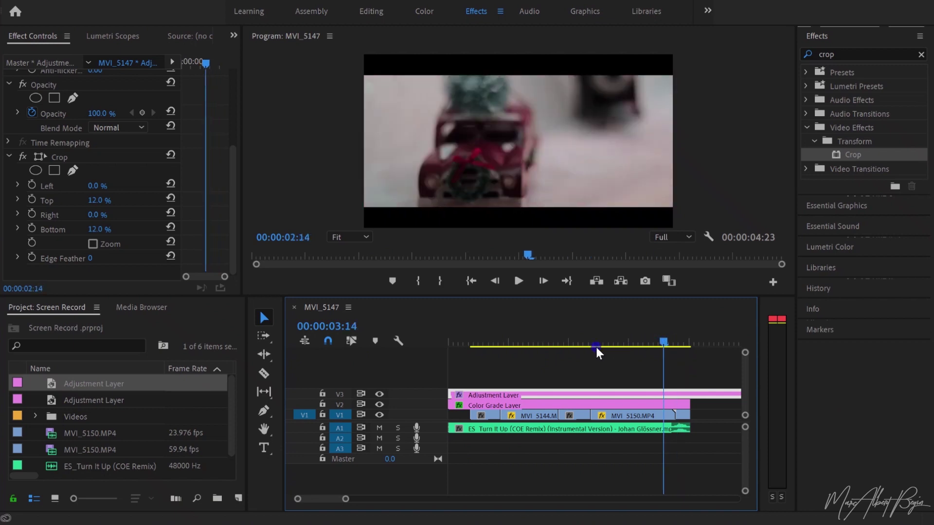